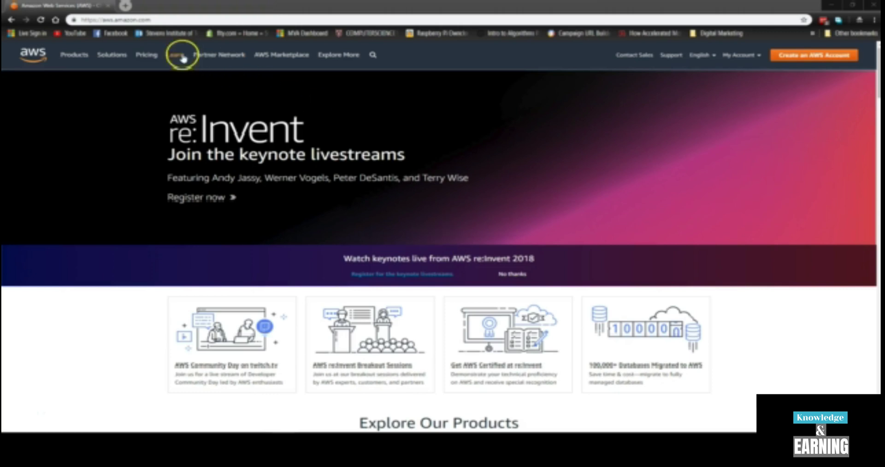
Start a new AWS account with the 'Create an AWS Account' button on aws.amazon.com.
{"action": "left_click_drag", "start_coordinate": [104, 19], "coordinate": [165, 20]}
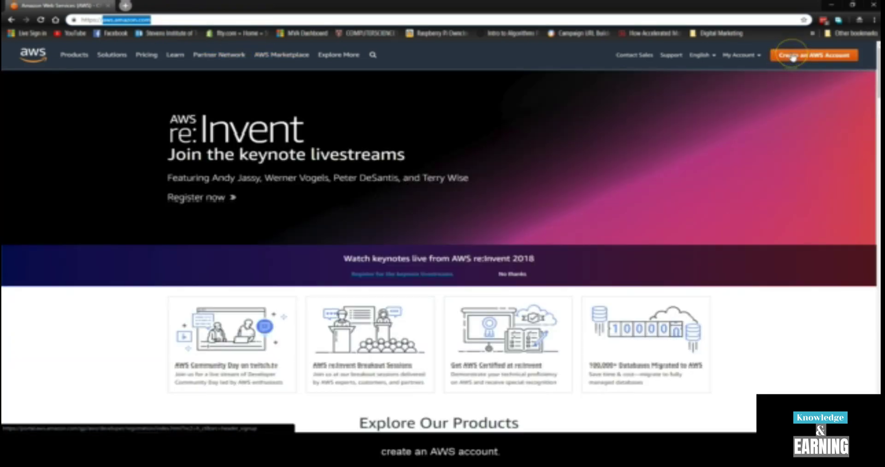
{"action": "left_click", "coordinate": [793, 56]}
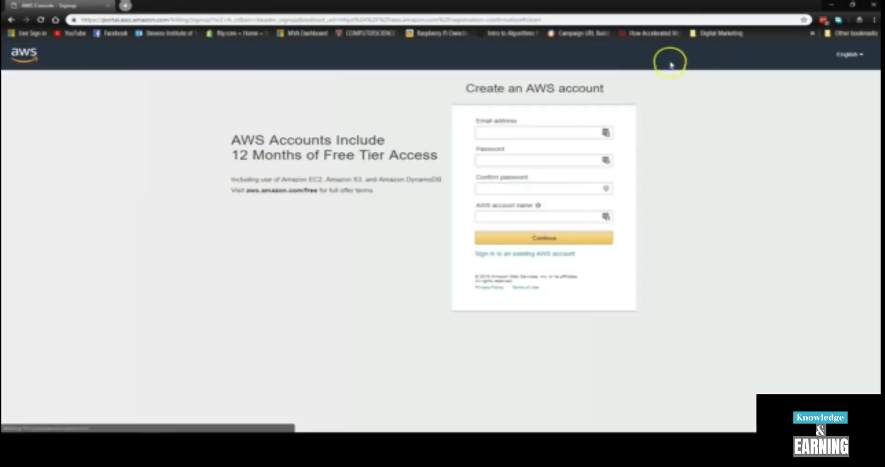
Enter the account e-mail, password, password confirmation and account holder's name, then continue.
{"action": "left_click", "coordinate": [539, 131]}
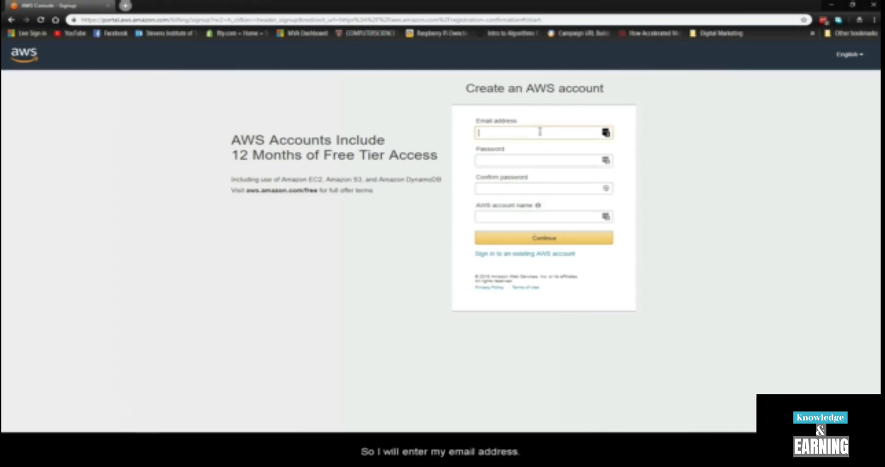
{"action": "type", "text": "???????????@gmail.com"}
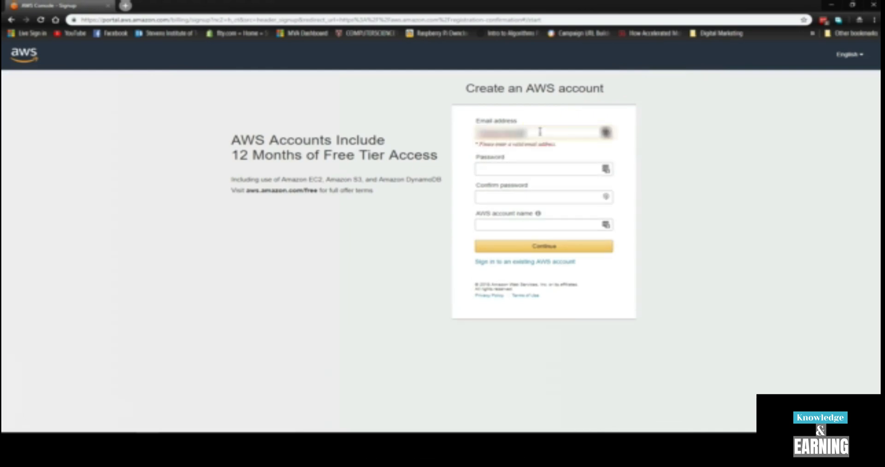
{"action": "key", "text": "Tab"}
{"action": "type", "text": "??????"}
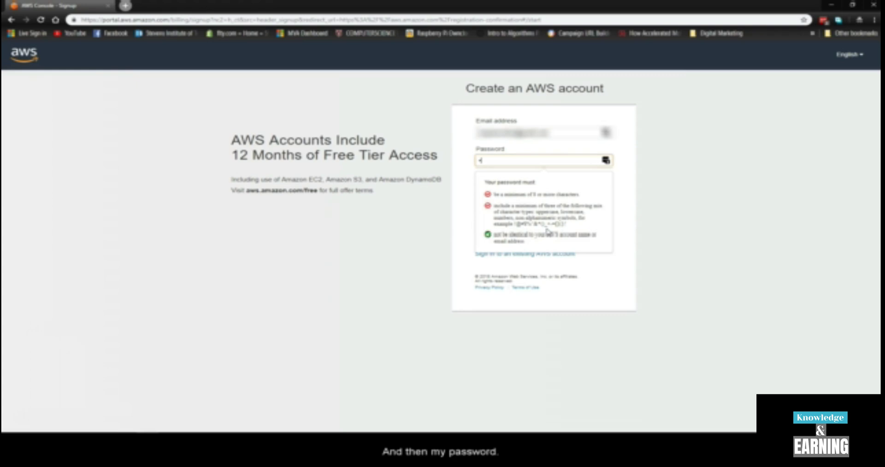
{"action": "type", "text": "???"}
{"action": "key", "text": "Tab"}
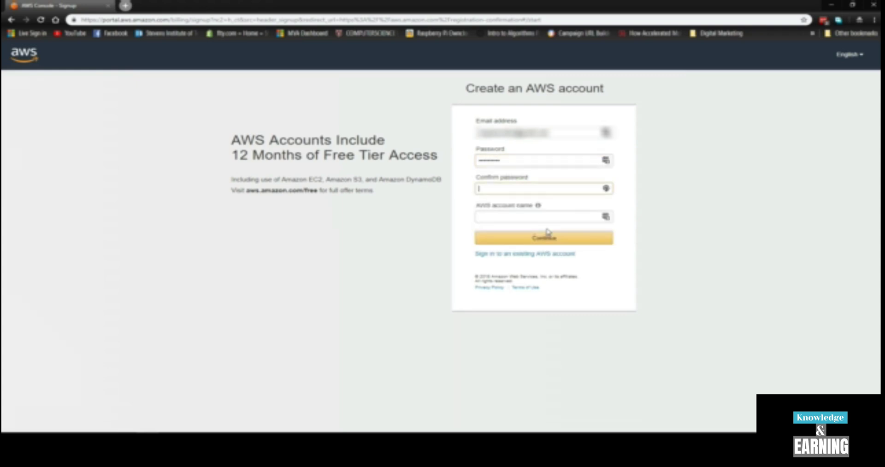
{"action": "type", "text": "?????????"}
{"action": "key", "text": "Tab"}
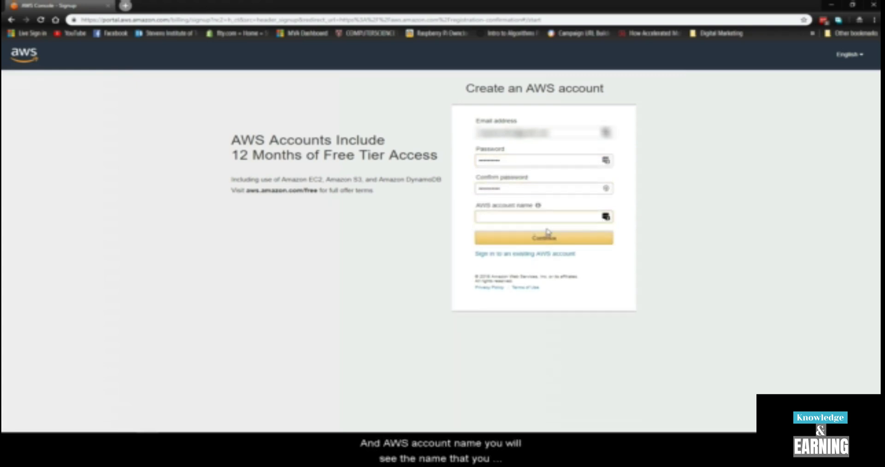
{"action": "left_click", "coordinate": [538, 206]}
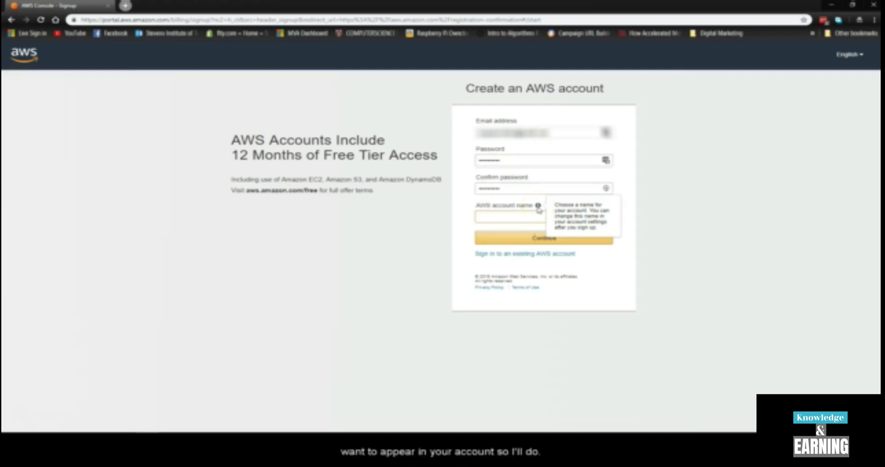
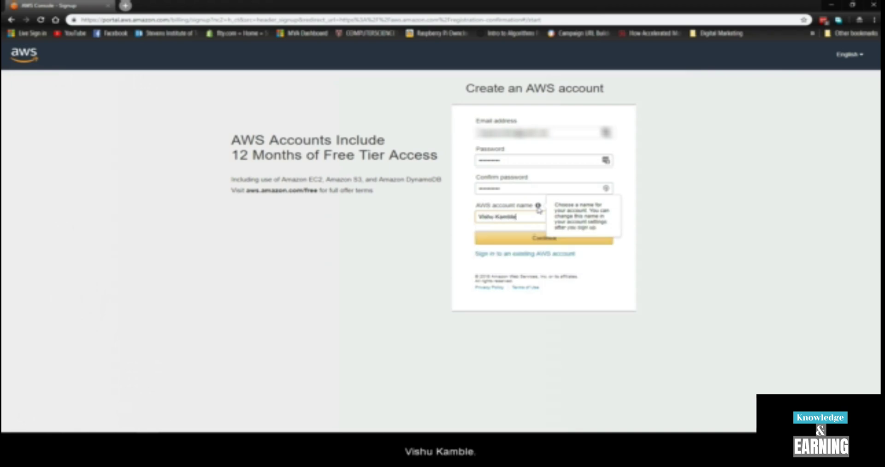
{"action": "left_click", "coordinate": [538, 212]}
{"action": "left_click", "coordinate": [544, 237]}
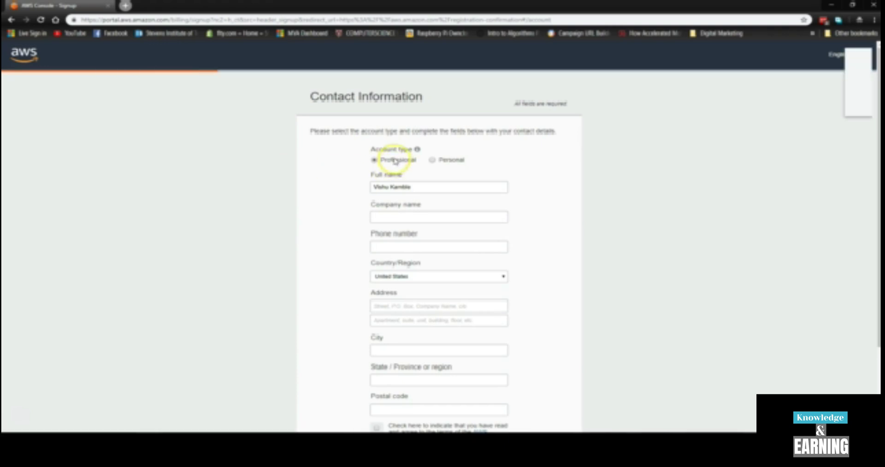
Choose the Personal account type, dropping the company name field, and save the login to LastPass.
{"action": "left_click", "coordinate": [438, 165]}
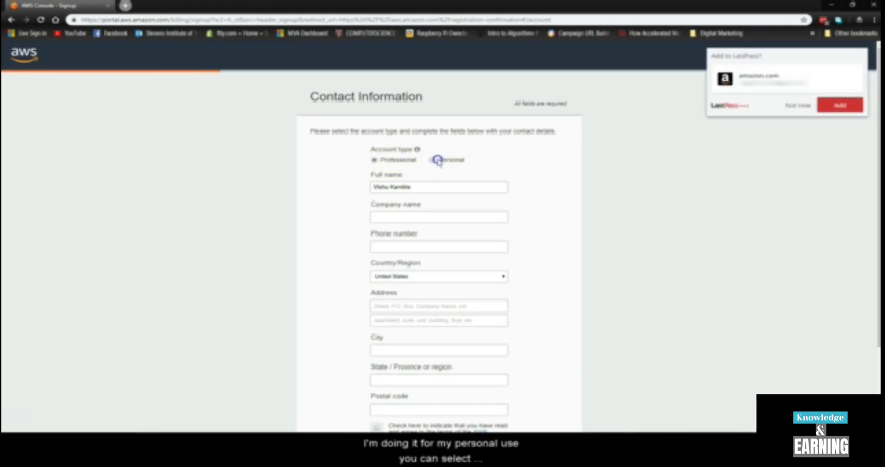
{"action": "left_click", "coordinate": [397, 164]}
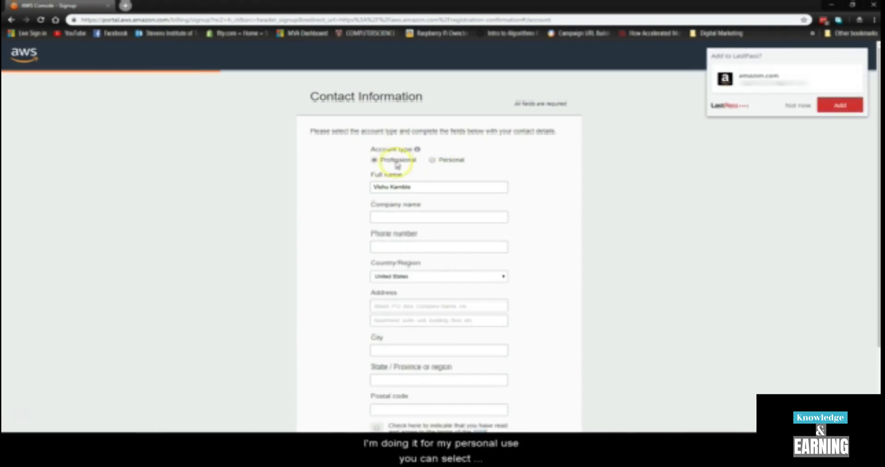
{"action": "left_click", "coordinate": [418, 220]}
{"action": "left_click", "coordinate": [622, 247]}
{"action": "scroll", "coordinate": [421, 294], "scroll_direction": "down", "scroll_amount": 2}
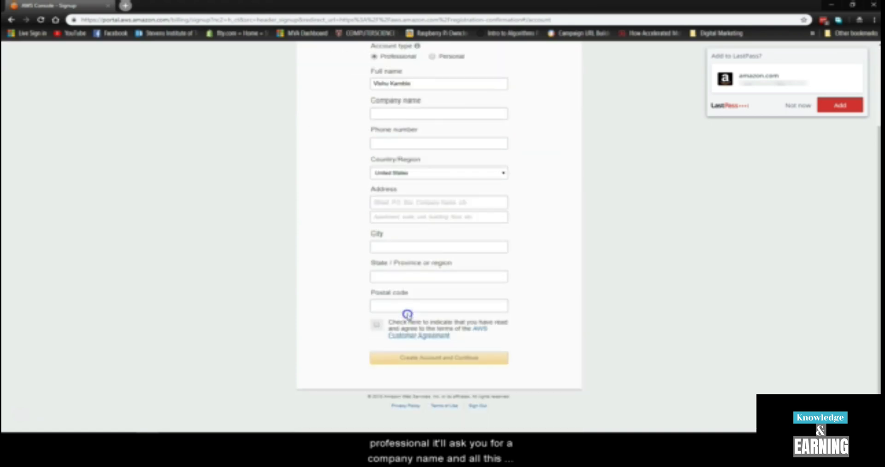
{"action": "scroll", "coordinate": [441, 257], "scroll_direction": "up", "scroll_amount": 2}
{"action": "left_click", "coordinate": [450, 159]}
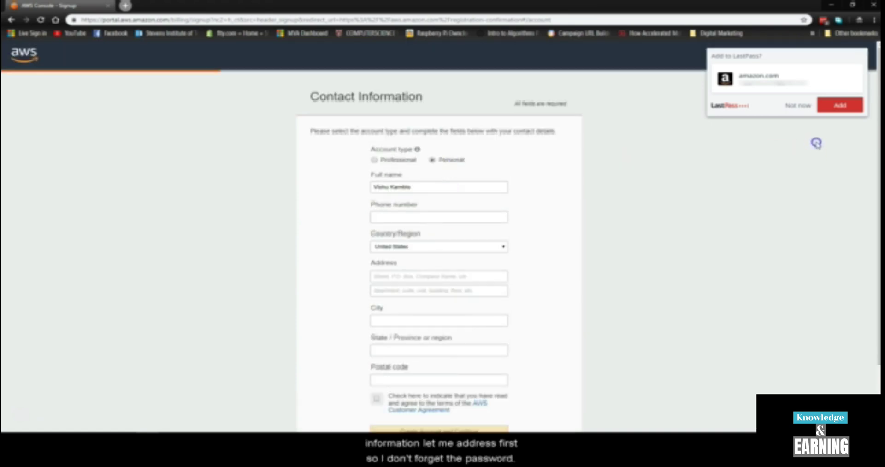
{"action": "left_click", "coordinate": [837, 107]}
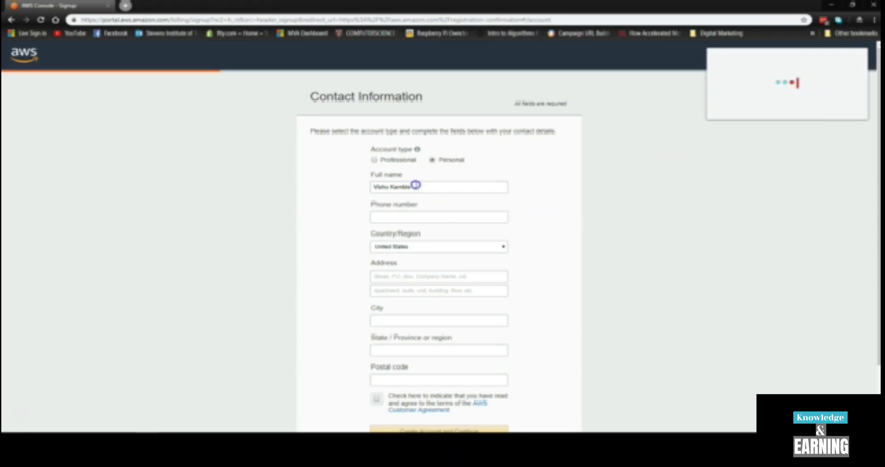
{"action": "scroll", "coordinate": [408, 215], "scroll_direction": "down", "scroll_amount": 1}
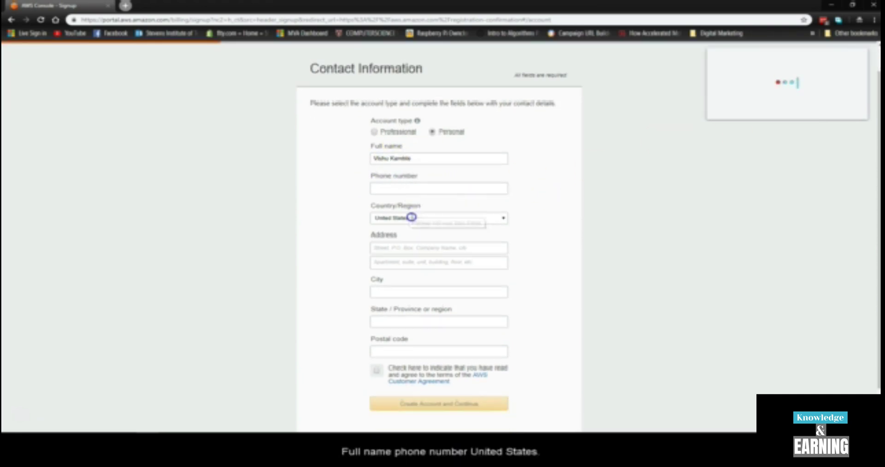
Enter both street address lines of the contact information.
{"action": "left_click", "coordinate": [439, 235]}
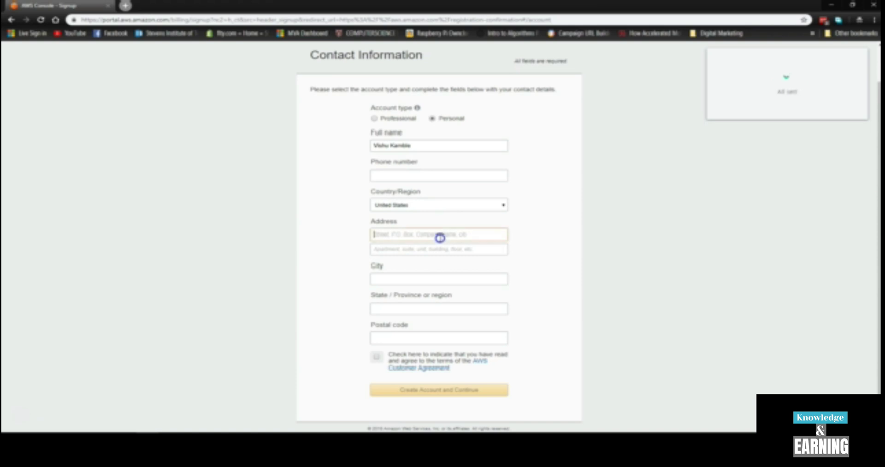
{"action": "type", "text": "..."}
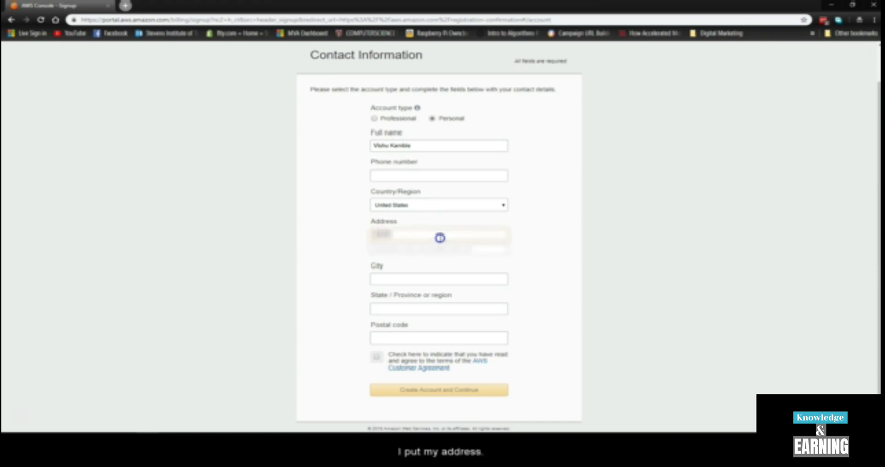
{"action": "key", "text": "BackSpace"}
{"action": "key", "text": "BackSpace"}
{"action": "key", "text": "BackSpace"}
{"action": "key", "text": "BackSpace"}
{"action": "key", "text": "BackSpace"}
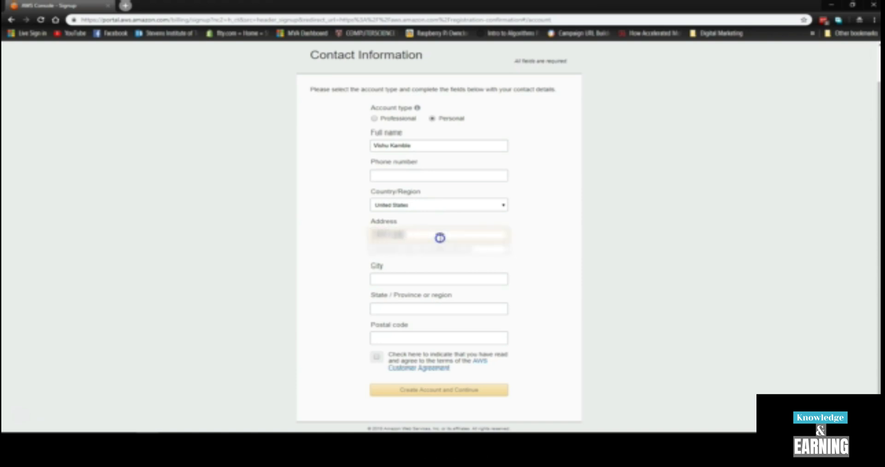
{"action": "type", "text": "..."}
{"action": "key", "text": "Tab"}
{"action": "type", "text": "..."}
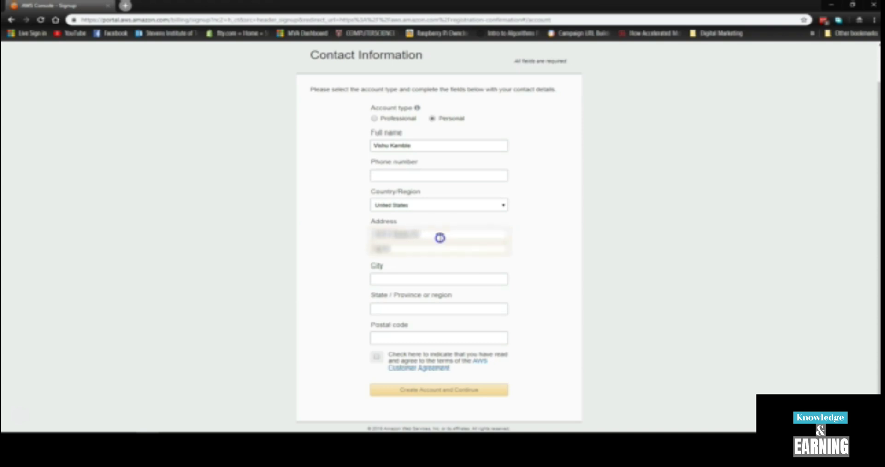
Fill in the city, state and postal code, and accept the AWS Customer Agreement.
{"action": "key", "text": "Tab"}
{"action": "type", "text": "Chicago"}
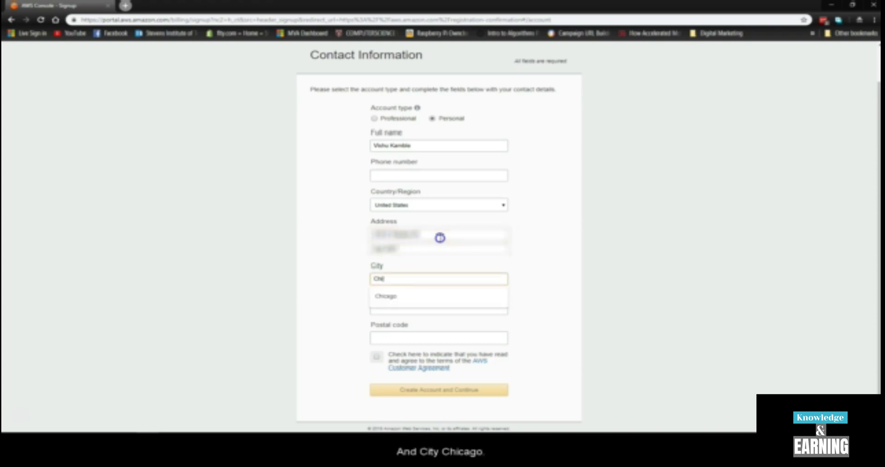
{"action": "key", "text": "Tab"}
{"action": "type", "text": "Illinoi"}
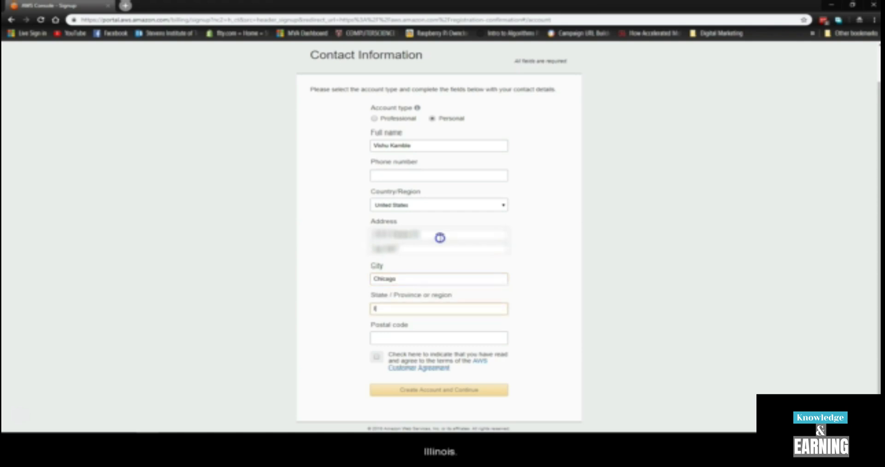
{"action": "key", "text": "BackSpace"}
{"action": "key", "text": "BackSpace"}
{"action": "key", "text": "BackSpace"}
{"action": "key", "text": "BackSpace"}
{"action": "type", "text": "inois"}
{"action": "key", "text": "Tab"}
{"action": "type", "text": "60601"}
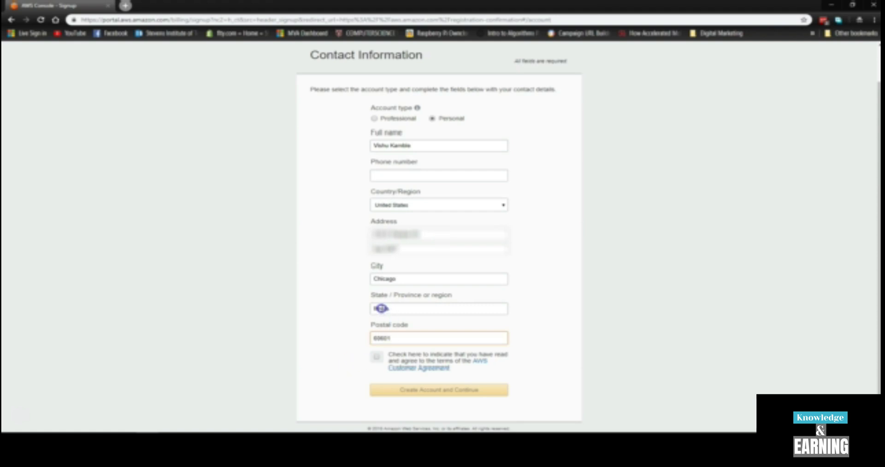
{"action": "left_click", "coordinate": [379, 308]}
{"action": "left_click", "coordinate": [376, 356]}
{"action": "left_click", "coordinate": [408, 176]}
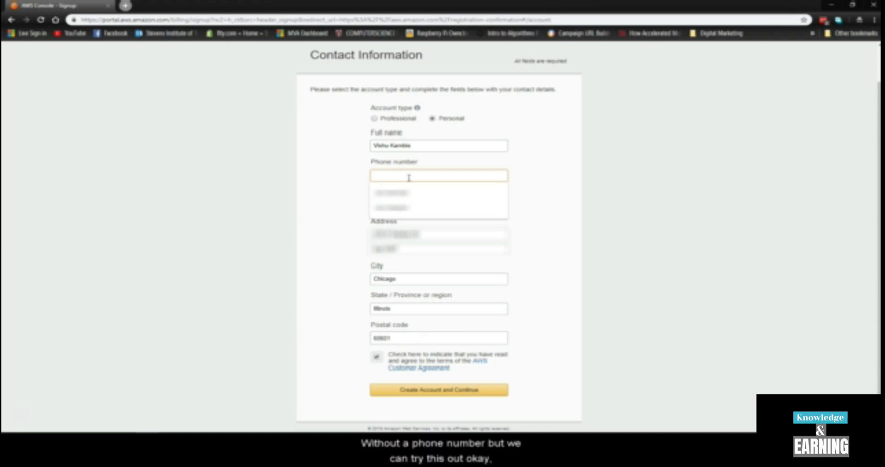
Autofill the missing phone number from a saved contact and create the account.
{"action": "left_click", "coordinate": [401, 389]}
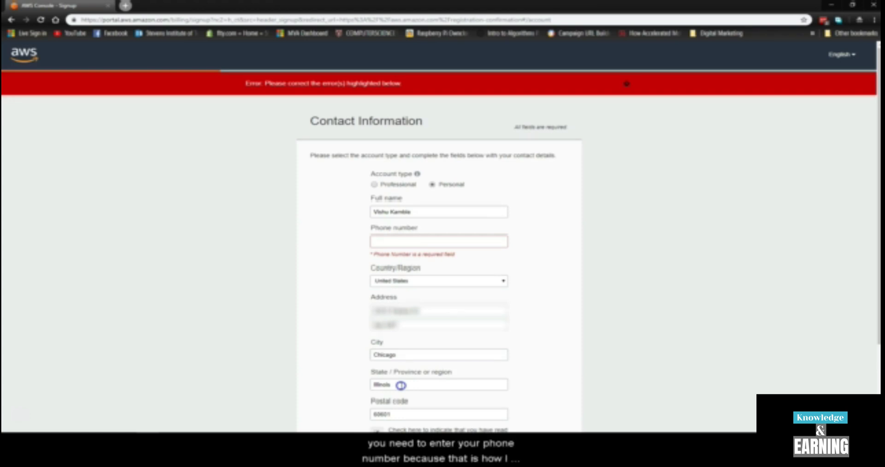
{"action": "left_click", "coordinate": [427, 241]}
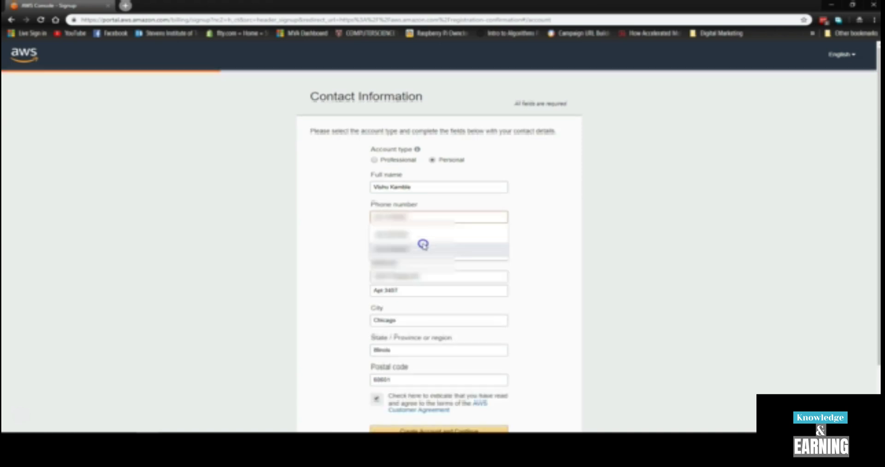
{"action": "left_click", "coordinate": [423, 245]}
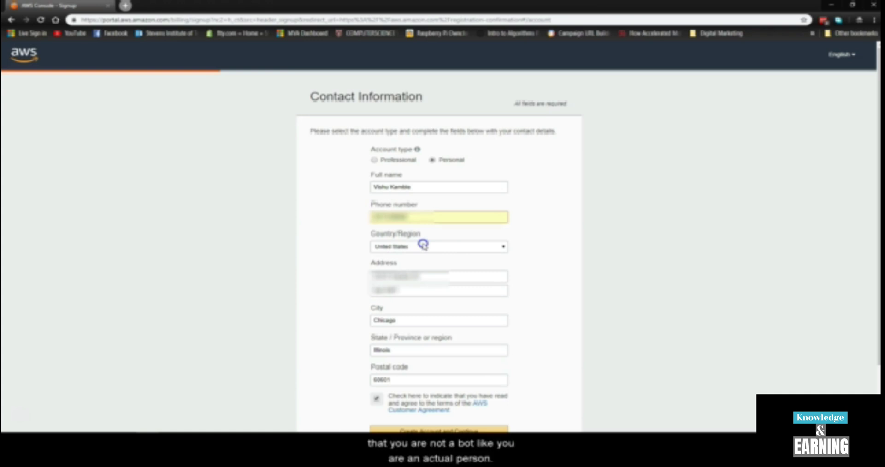
{"action": "scroll", "coordinate": [423, 244], "scroll_direction": "down", "scroll_amount": 3}
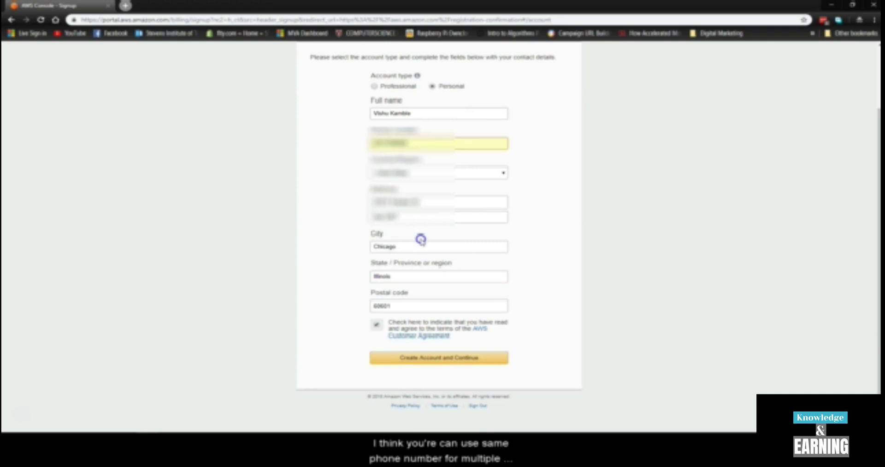
{"action": "left_click", "coordinate": [464, 356]}
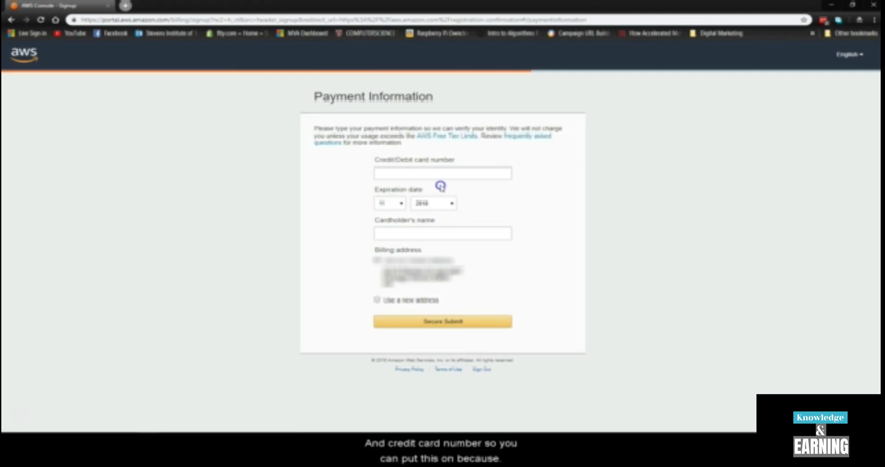
Fill the card number, expiry and cardholder name from the saved LastPass card profile and submit.
{"action": "left_click", "coordinate": [824, 20]}
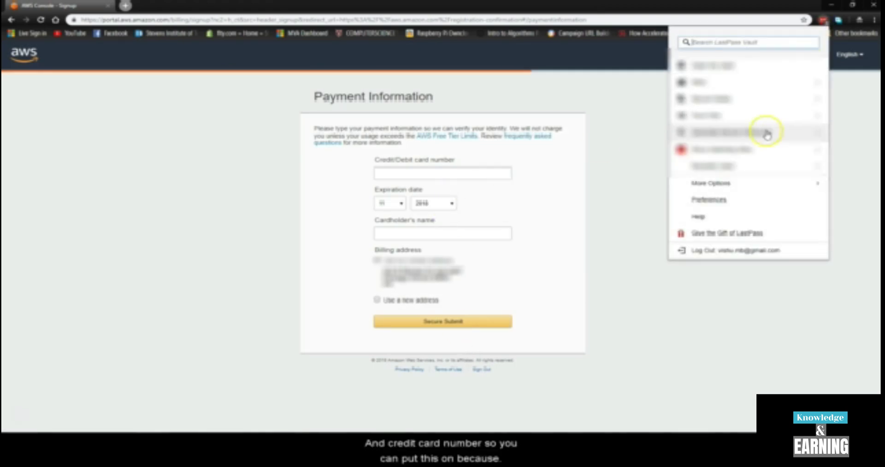
{"action": "left_click", "coordinate": [767, 116]}
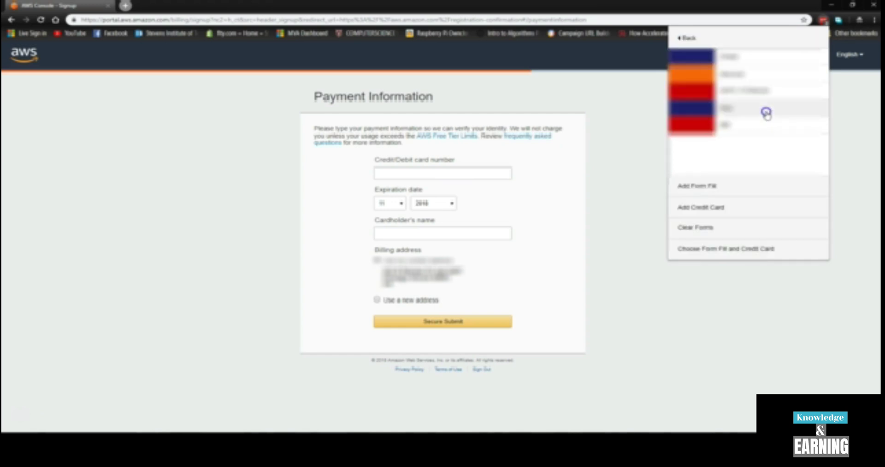
{"action": "left_click", "coordinate": [761, 59]}
{"action": "left_click", "coordinate": [488, 92]}
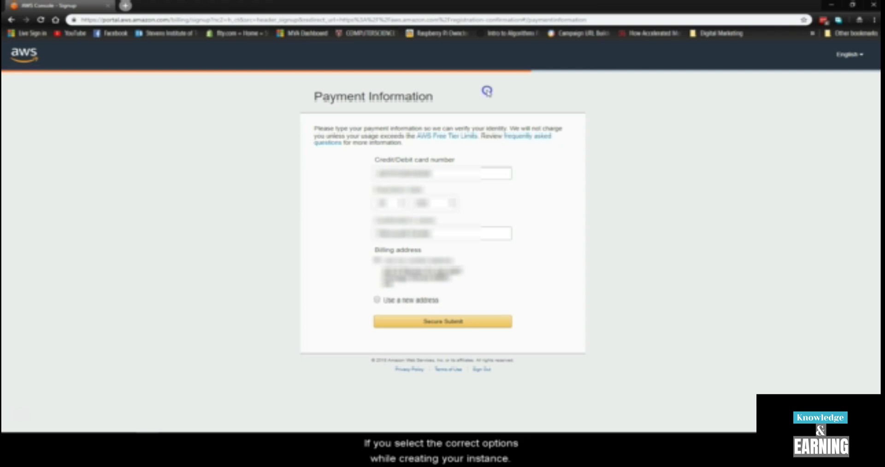
{"action": "left_click", "coordinate": [459, 318]}
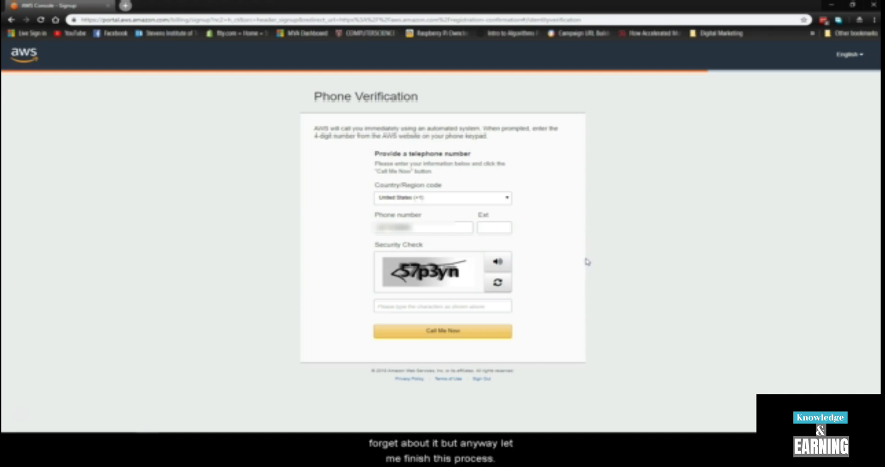
Type the characters from the security-check image into the captcha box.
{"action": "left_click", "coordinate": [416, 305]}
{"action": "type", "text": "57"}
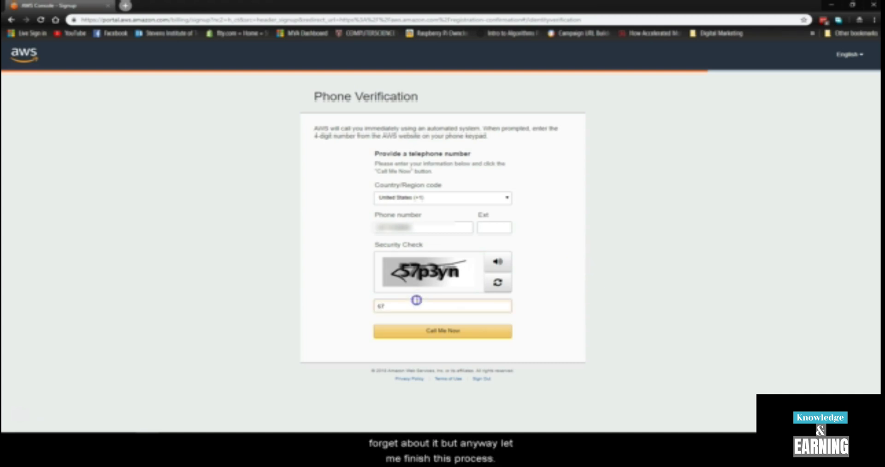
{"action": "type", "text": "p3"}
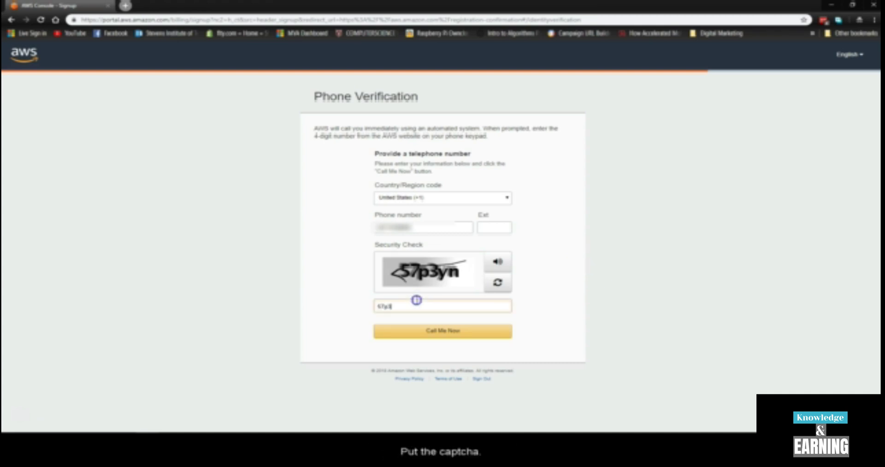
{"action": "type", "text": "yn"}
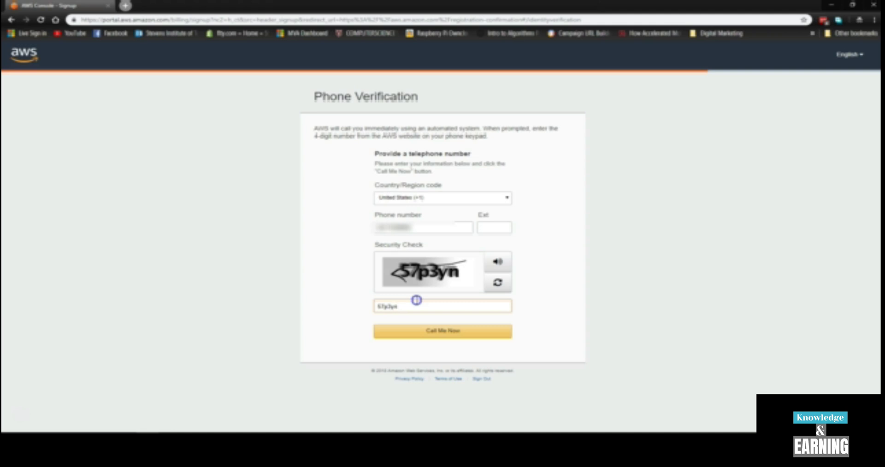
Request the automated verification call and continue once identity verification succeeds.
{"action": "left_click", "coordinate": [430, 330]}
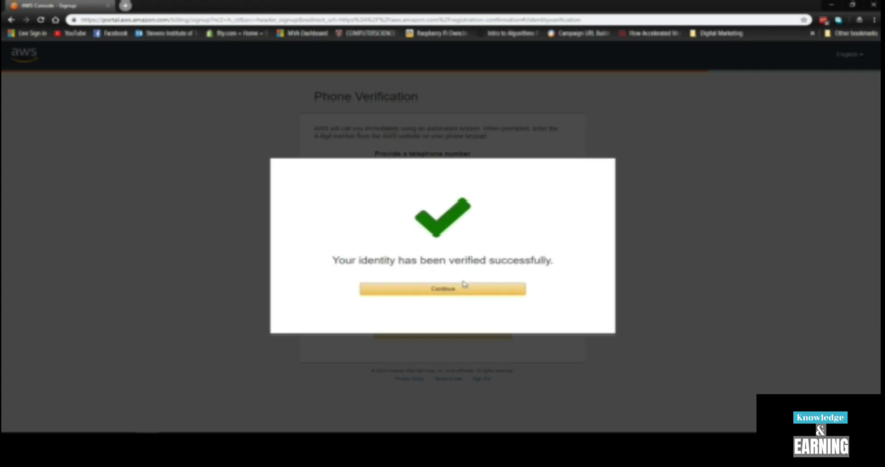
{"action": "left_click", "coordinate": [488, 293]}
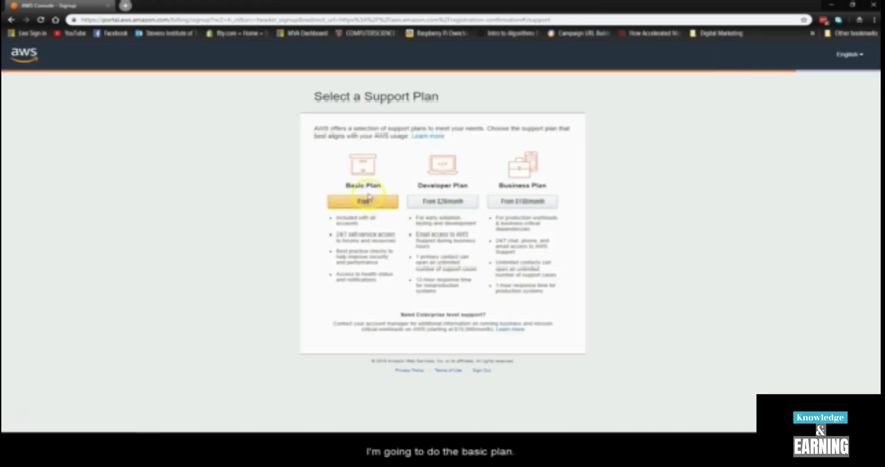
Pick the free Basic plan, then submit role Student and interest DevOps.
{"action": "left_click", "coordinate": [375, 205]}
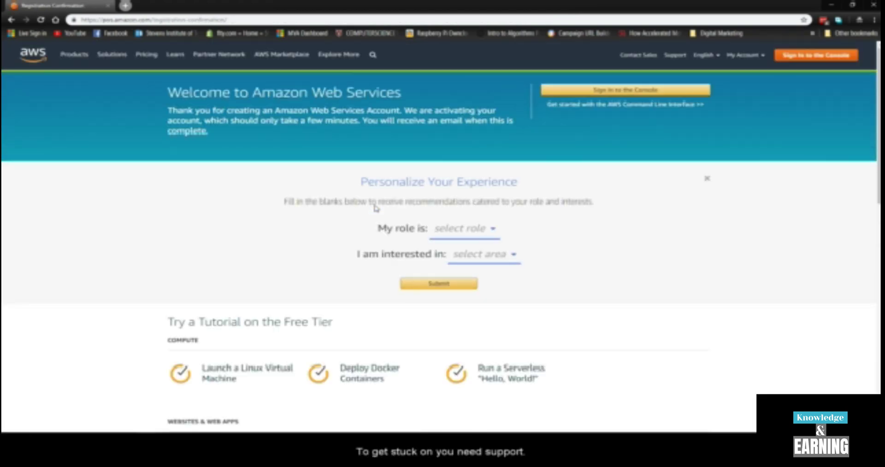
{"action": "left_click", "coordinate": [485, 229]}
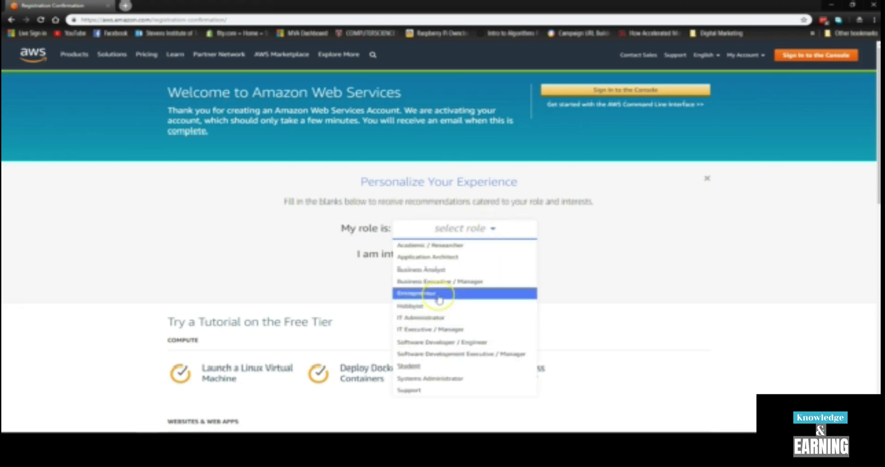
{"action": "left_click", "coordinate": [431, 366]}
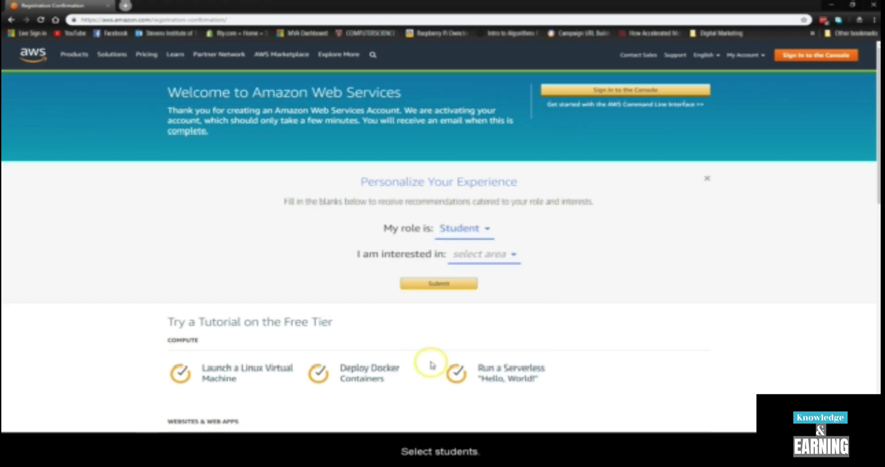
{"action": "left_click", "coordinate": [464, 253]}
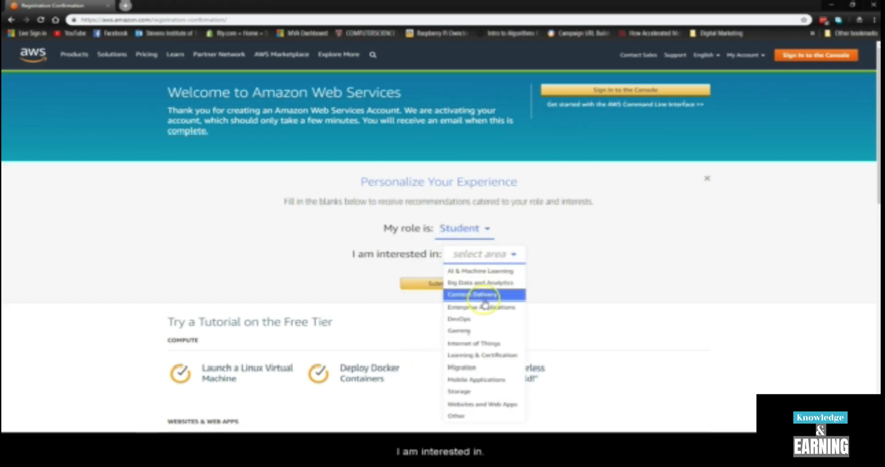
{"action": "scroll", "coordinate": [482, 284], "scroll_direction": "down", "scroll_amount": 1}
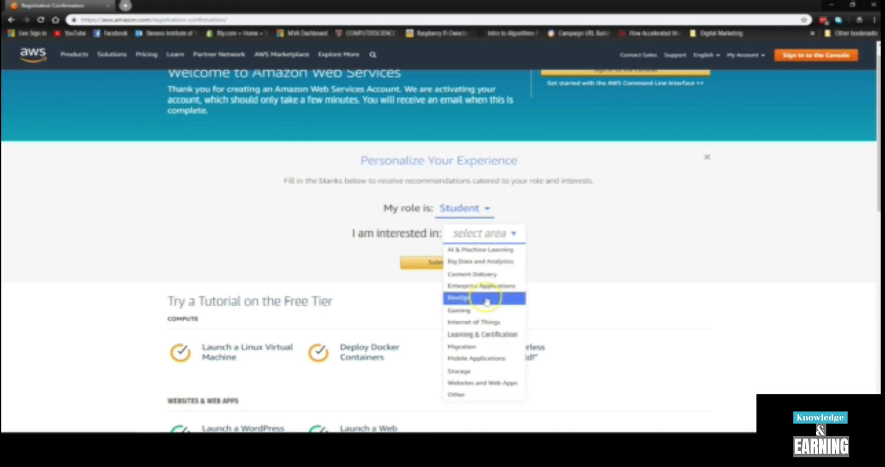
{"action": "left_click", "coordinate": [482, 298]}
{"action": "left_click", "coordinate": [463, 263]}
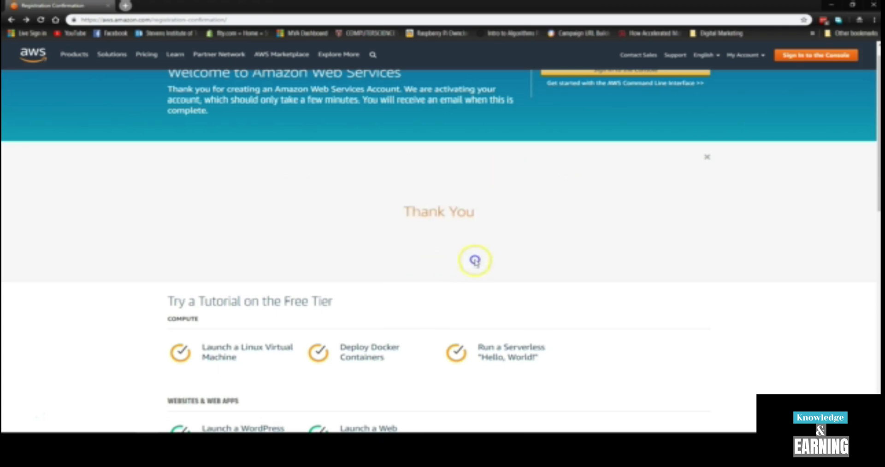
{"action": "scroll", "coordinate": [525, 263], "scroll_direction": "down", "scroll_amount": 5}
{"action": "scroll", "coordinate": [525, 263], "scroll_direction": "up", "scroll_amount": 5}
{"action": "scroll", "coordinate": [526, 263], "scroll_direction": "down", "scroll_amount": 5}
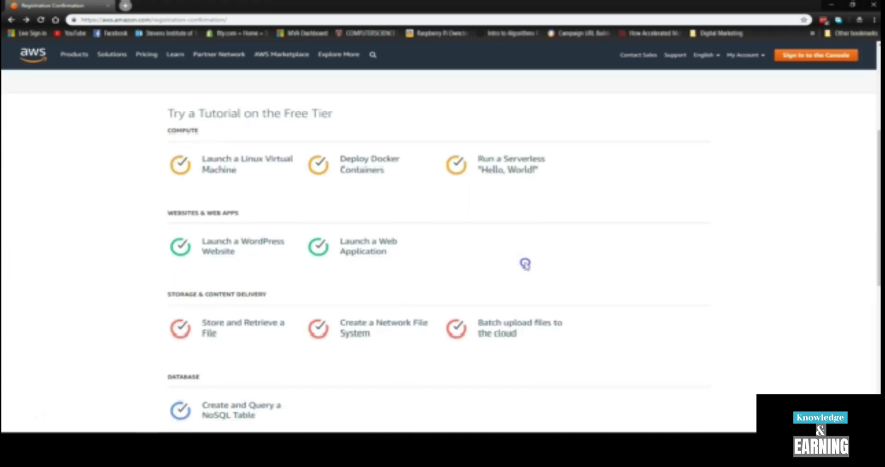
{"action": "scroll", "coordinate": [525, 263], "scroll_direction": "down", "scroll_amount": 3}
{"action": "scroll", "coordinate": [525, 263], "scroll_direction": "up", "scroll_amount": 4}
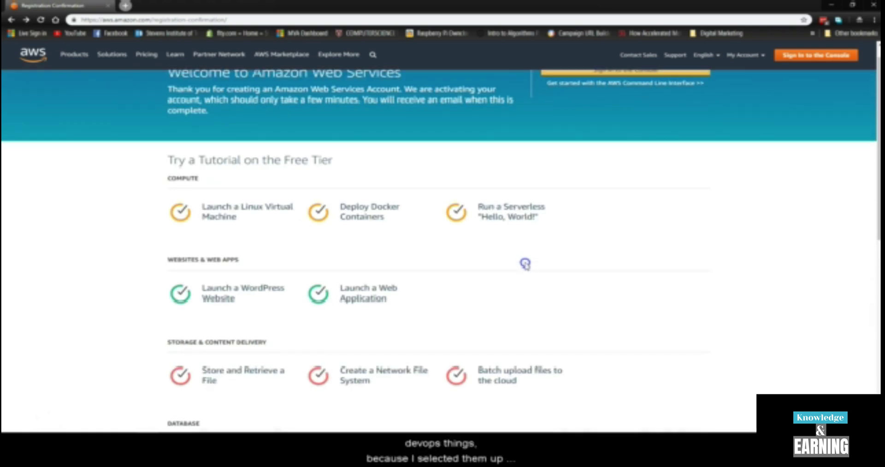
{"action": "scroll", "coordinate": [520, 285], "scroll_direction": "up", "scroll_amount": 1}
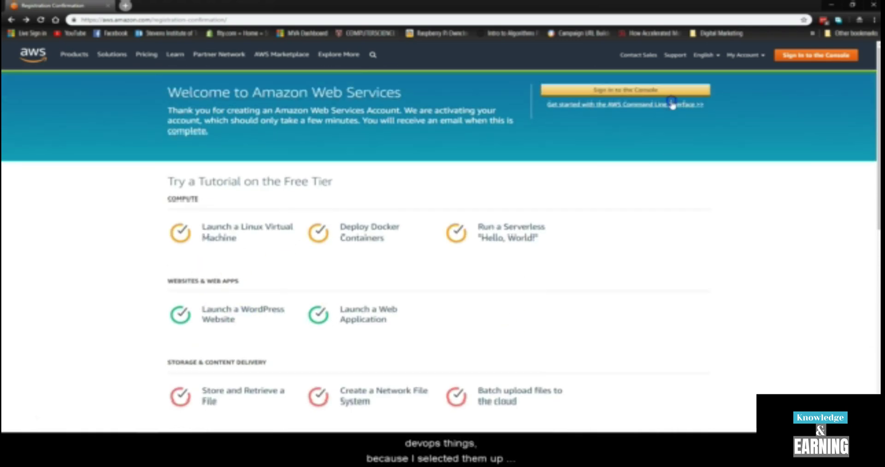
Sign in as root user with the saved e-mail and password from the password manager.
{"action": "left_click", "coordinate": [673, 91]}
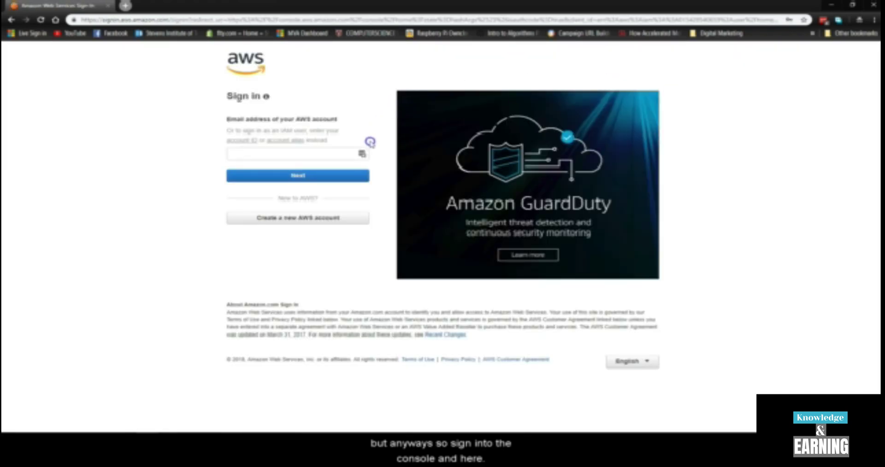
{"action": "left_click", "coordinate": [362, 155]}
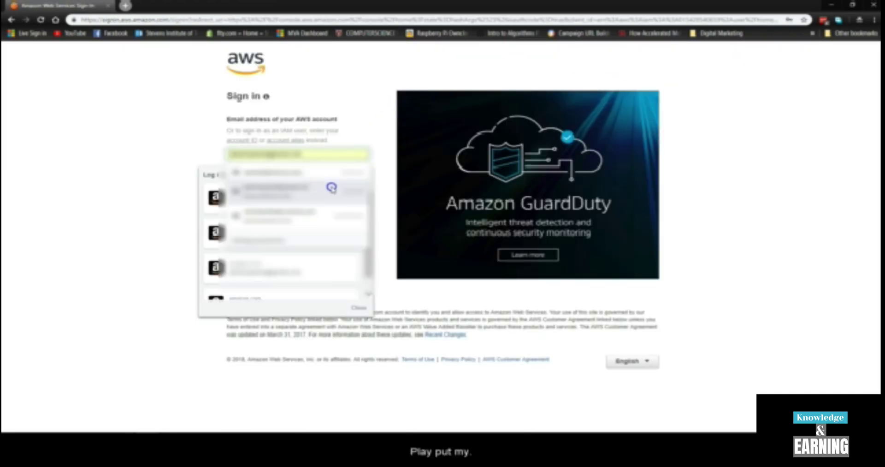
{"action": "scroll", "coordinate": [277, 284], "scroll_direction": "down", "scroll_amount": 1}
{"action": "left_click", "coordinate": [276, 280]}
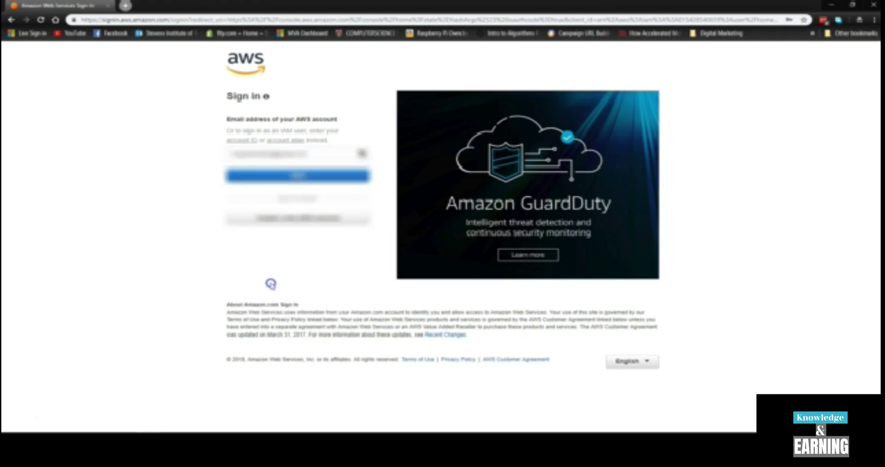
{"action": "left_click", "coordinate": [307, 174]}
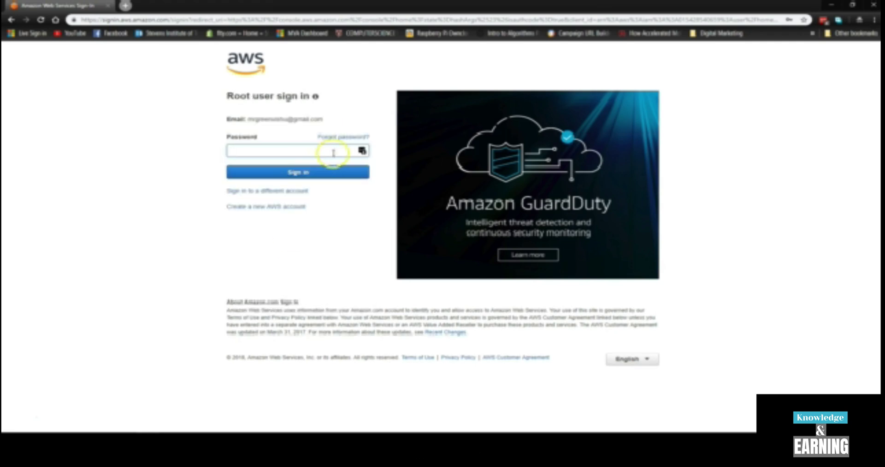
{"action": "left_click", "coordinate": [362, 150]}
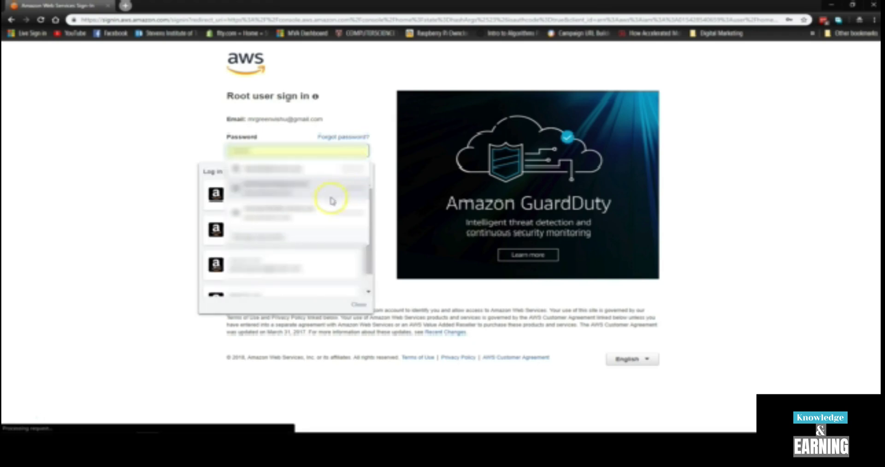
{"action": "left_click", "coordinate": [277, 275]}
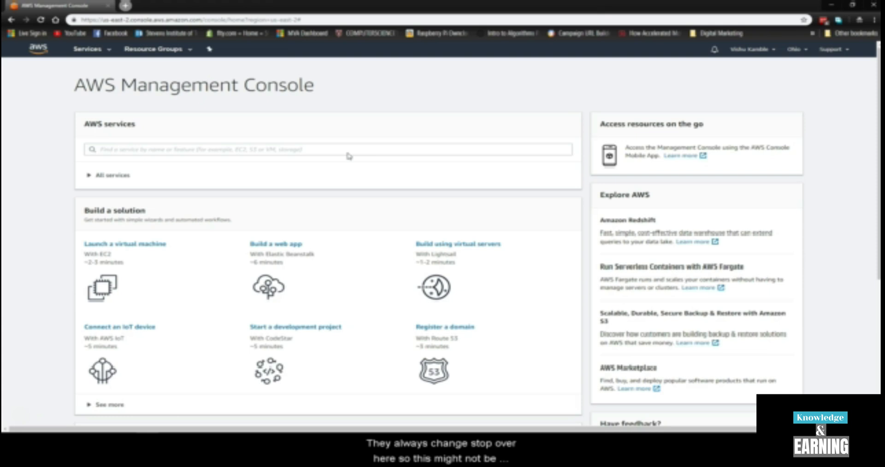
Scroll over the console home page, then bring up the Services menu listing all AWS services.
{"action": "scroll", "coordinate": [349, 156], "scroll_direction": "down", "scroll_amount": 5}
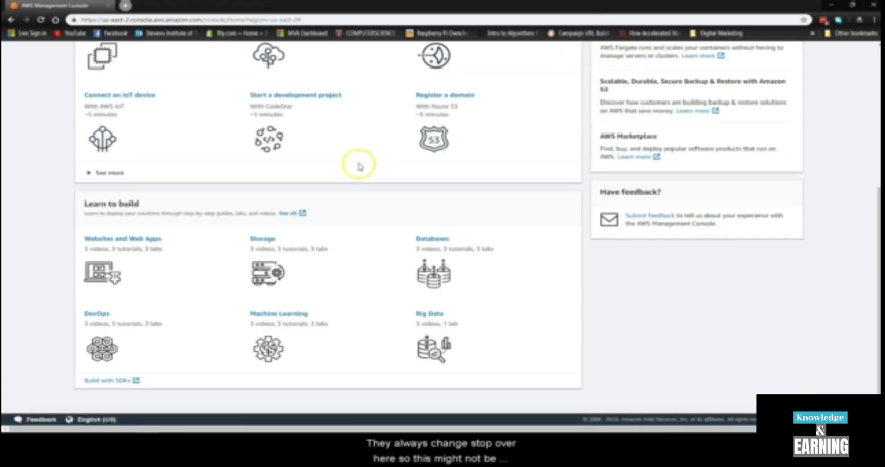
{"action": "scroll", "coordinate": [356, 162], "scroll_direction": "up", "scroll_amount": 6}
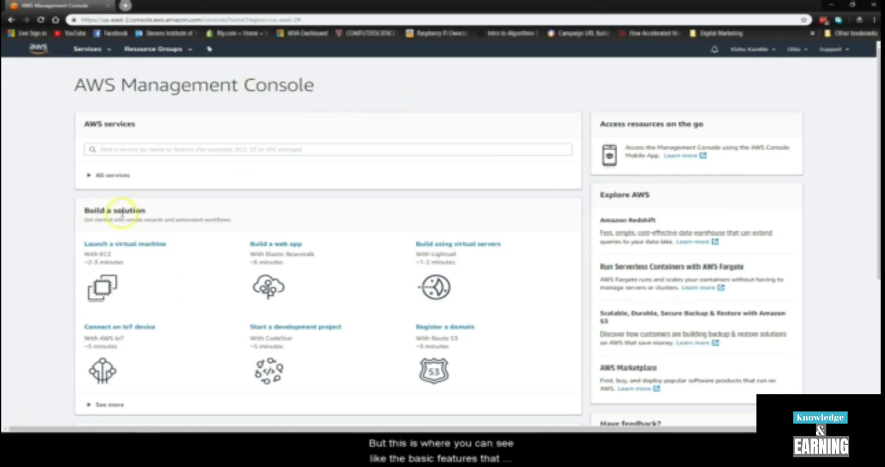
{"action": "scroll", "coordinate": [625, 175], "scroll_direction": "down", "scroll_amount": 3}
{"action": "scroll", "coordinate": [625, 182], "scroll_direction": "down", "scroll_amount": 2}
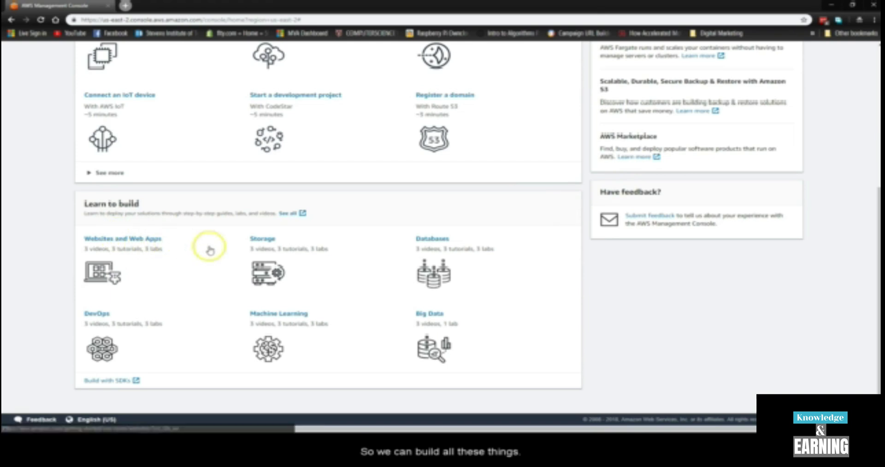
{"action": "scroll", "coordinate": [220, 299], "scroll_direction": "up", "scroll_amount": 5}
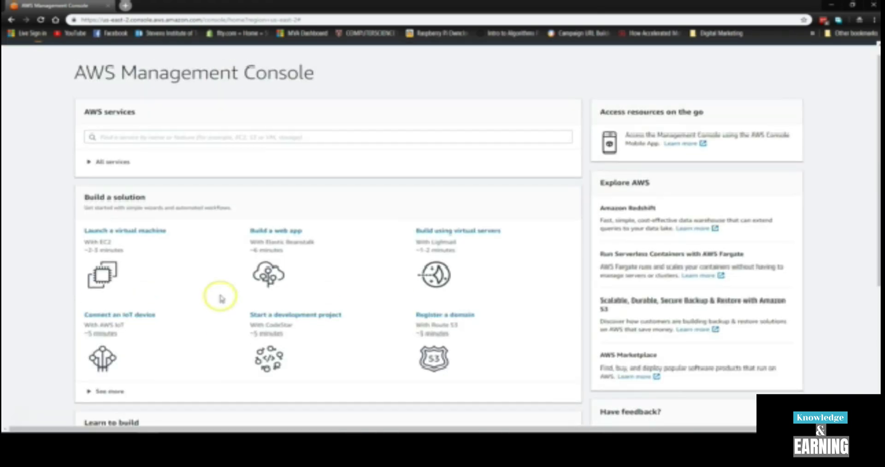
{"action": "left_click", "coordinate": [88, 49]}
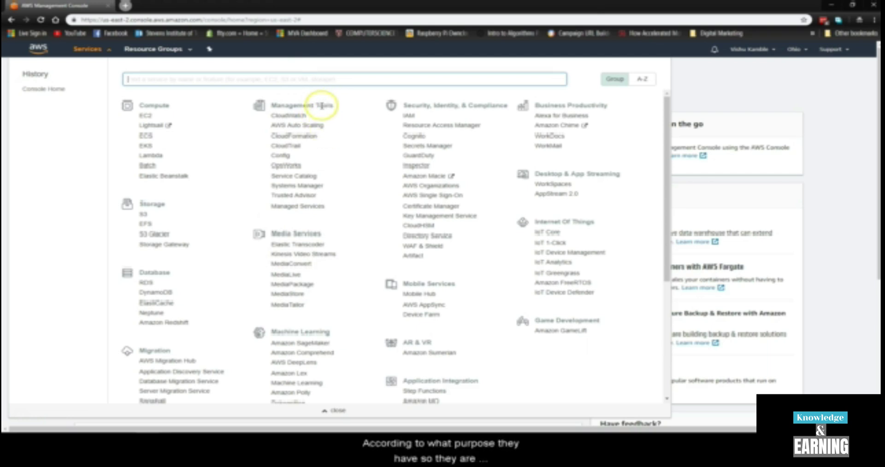
Highlight the Management Tools and Mobile Services categories, then open EC2 under Compute.
{"action": "left_click_drag", "start_coordinate": [329, 105], "coordinate": [287, 101]}
{"action": "left_click", "coordinate": [284, 105]}
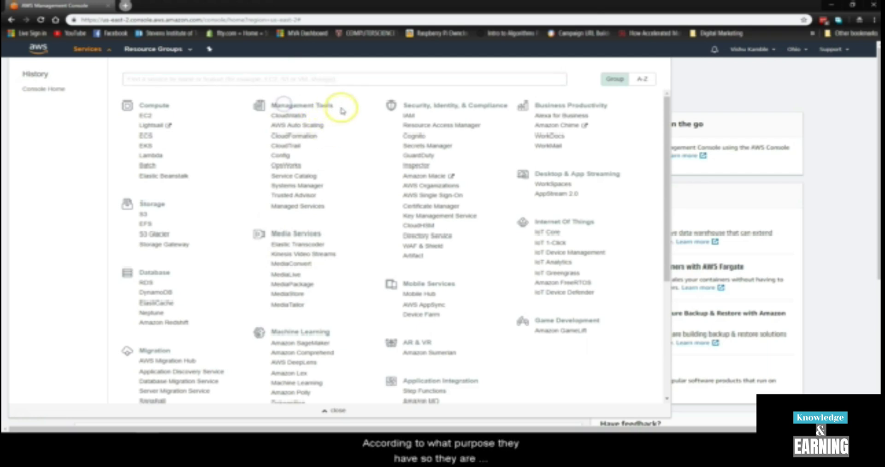
{"action": "left_click_drag", "start_coordinate": [453, 284], "coordinate": [413, 286]}
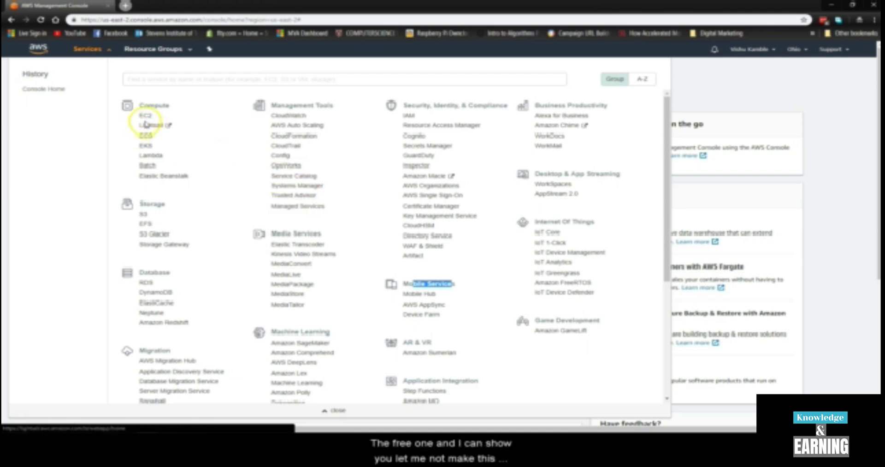
{"action": "left_click", "coordinate": [637, 123]}
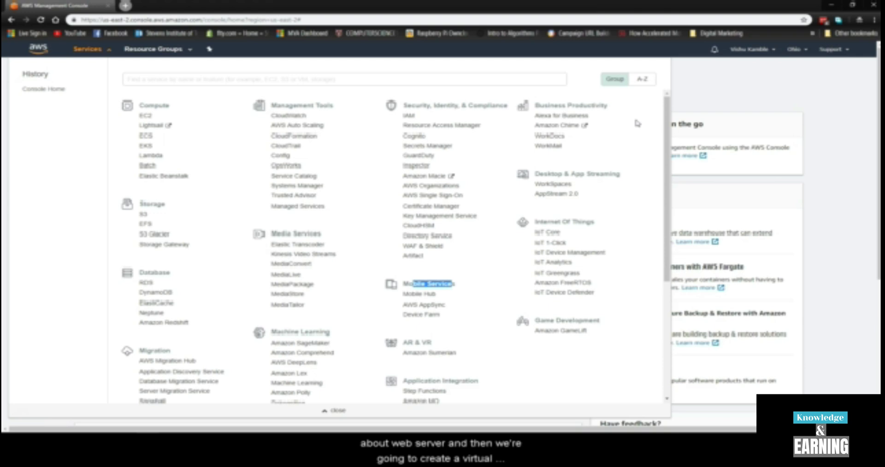
{"action": "left_click", "coordinate": [147, 116]}
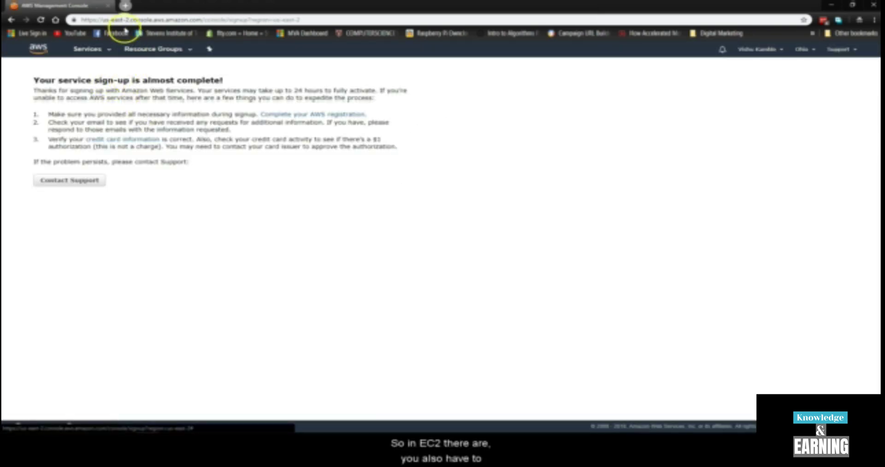
Go to Gmail in a new browser tab.
{"action": "left_click", "coordinate": [125, 6]}
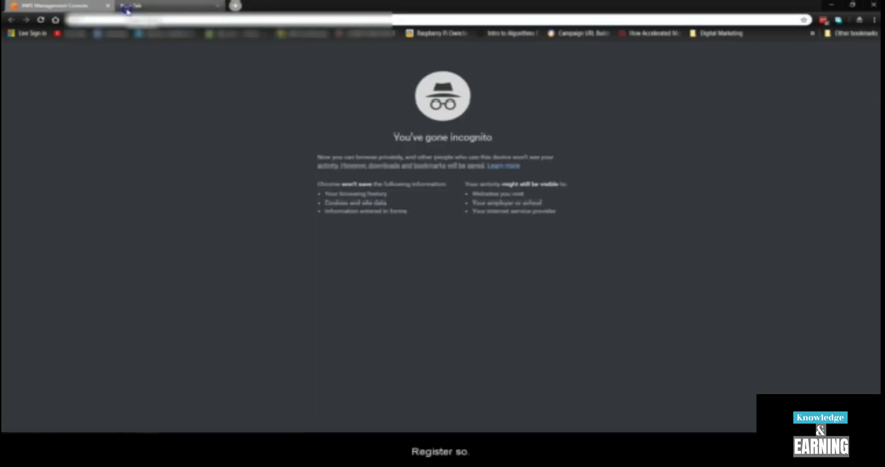
{"action": "type", "text": "gmail"}
{"action": "key", "text": "Return"}
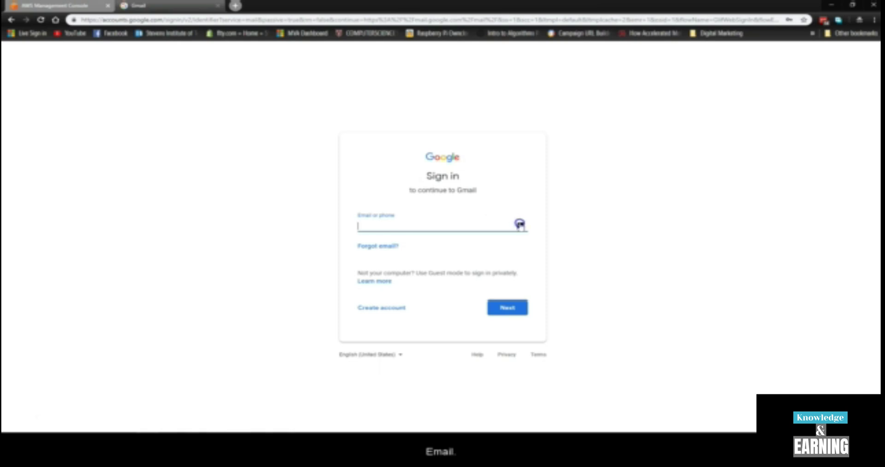
Sign in with the saved account and follow the AWS welcome email's Getting Started Resources link.
{"action": "type", "text": "muqa"}
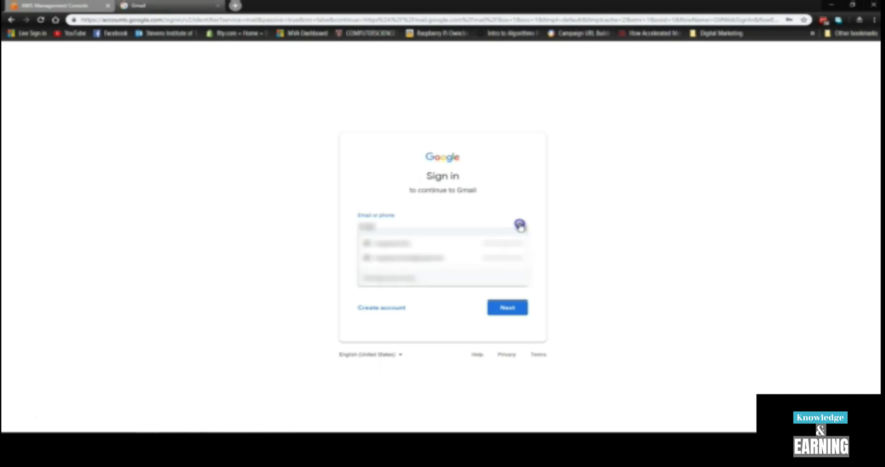
{"action": "key", "text": "Down"}
{"action": "key", "text": "Down"}
{"action": "key", "text": "Return"}
{"action": "key", "text": "Return"}
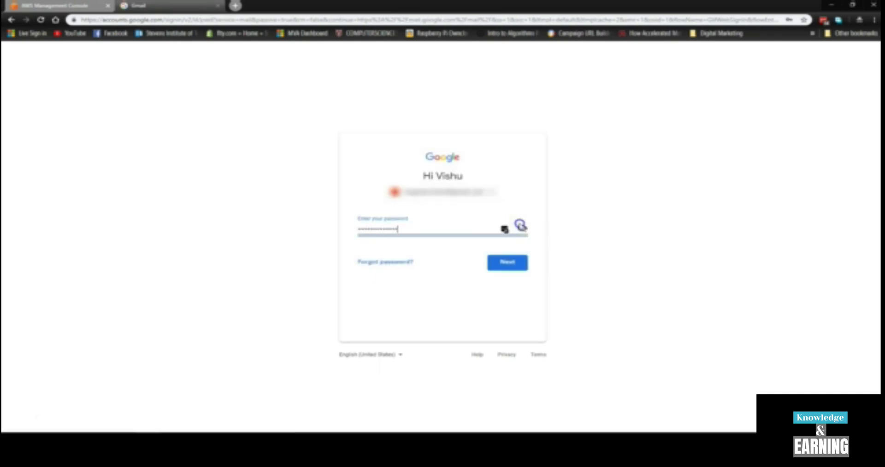
{"action": "left_click", "coordinate": [507, 261]}
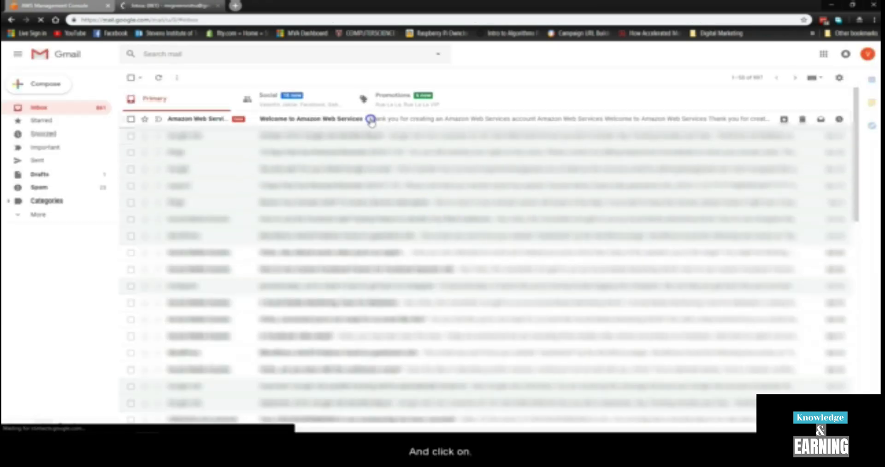
{"action": "left_click", "coordinate": [372, 120]}
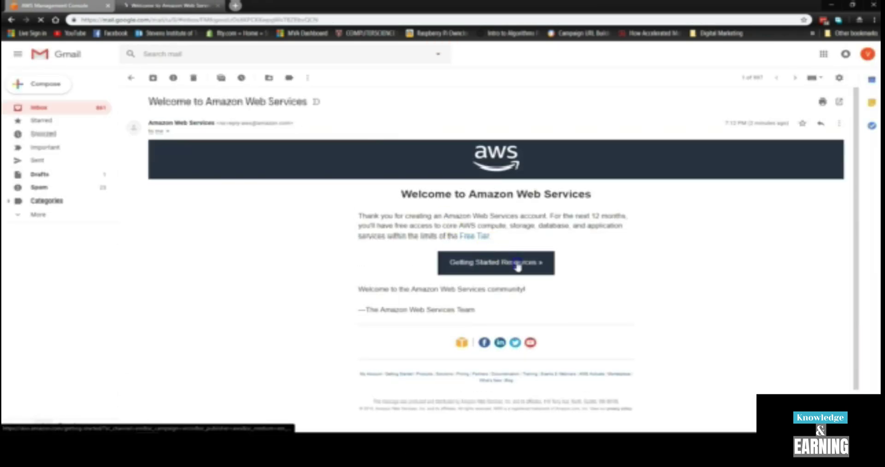
{"action": "left_click", "coordinate": [517, 263]}
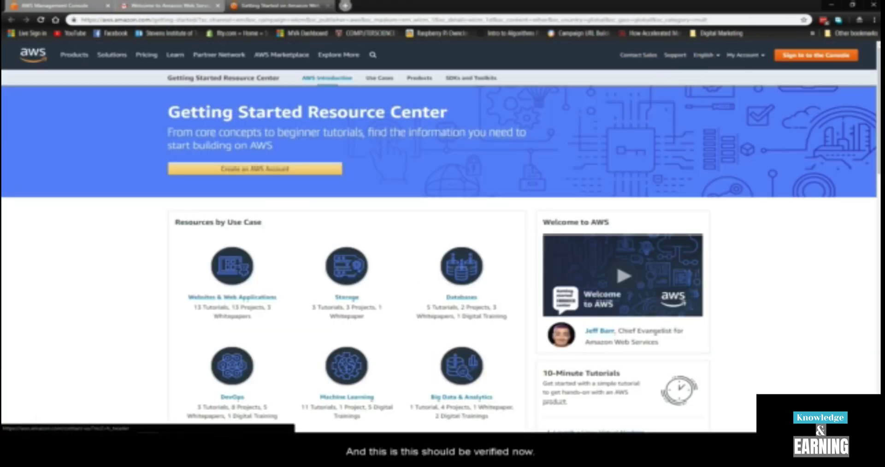
Reload the old AWS console tab, then close it, keeping the Getting Started Resource Center.
{"action": "left_click", "coordinate": [50, 6]}
{"action": "left_click", "coordinate": [41, 20]}
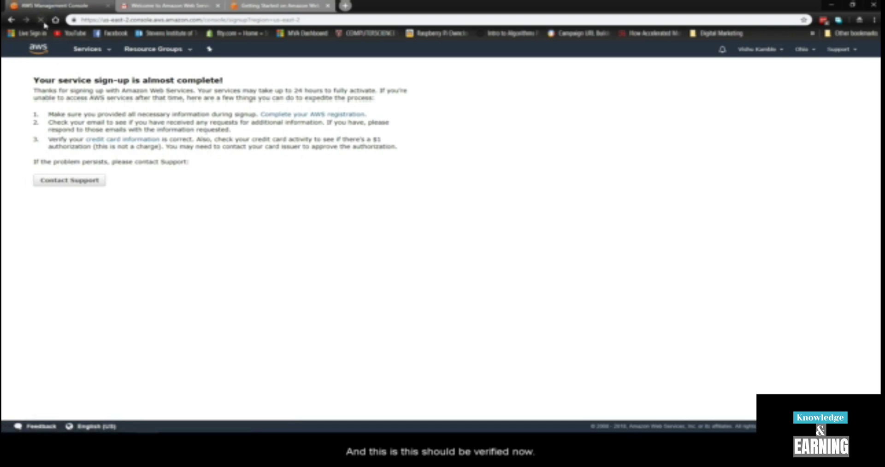
{"action": "left_click", "coordinate": [256, 7]}
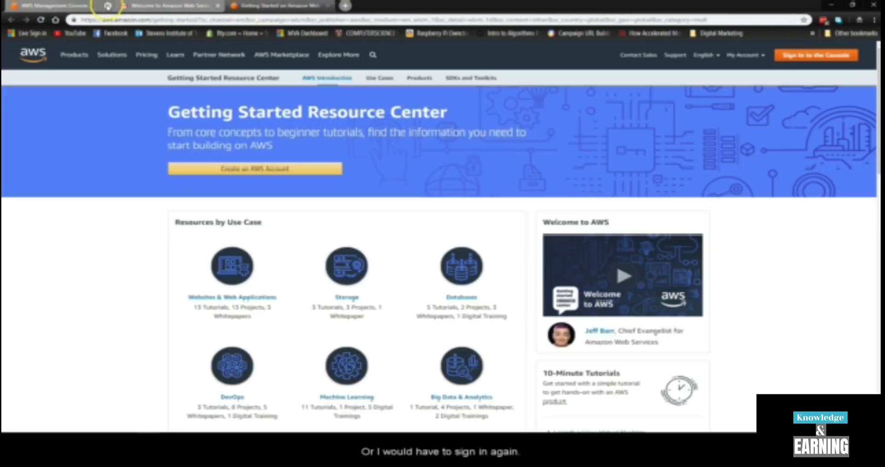
{"action": "left_click", "coordinate": [107, 6]}
Sign in to the console, open EC2 from Services, and highlight the 24-hour activation note.
{"action": "left_click", "coordinate": [816, 55]}
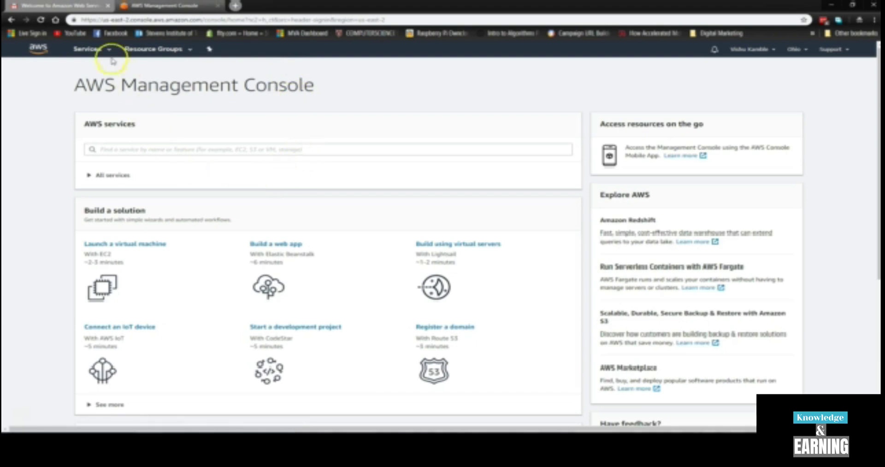
{"action": "left_click", "coordinate": [91, 50]}
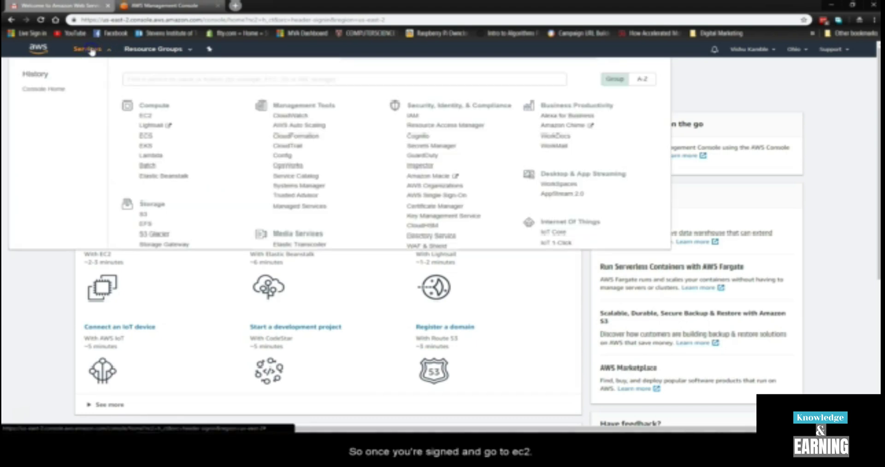
{"action": "left_click", "coordinate": [144, 115]}
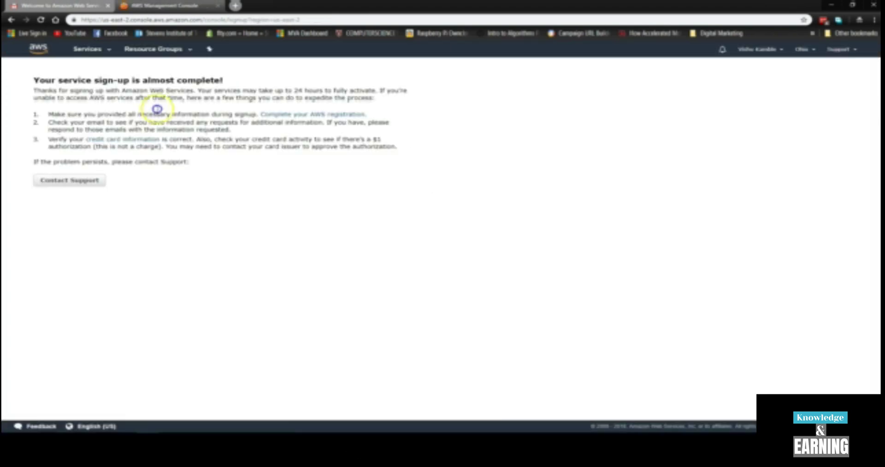
{"action": "left_click_drag", "start_coordinate": [111, 90], "coordinate": [379, 92]}
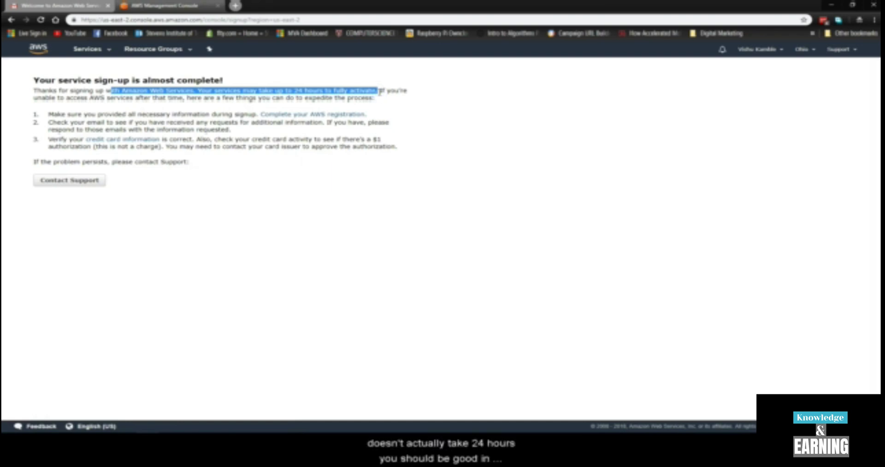